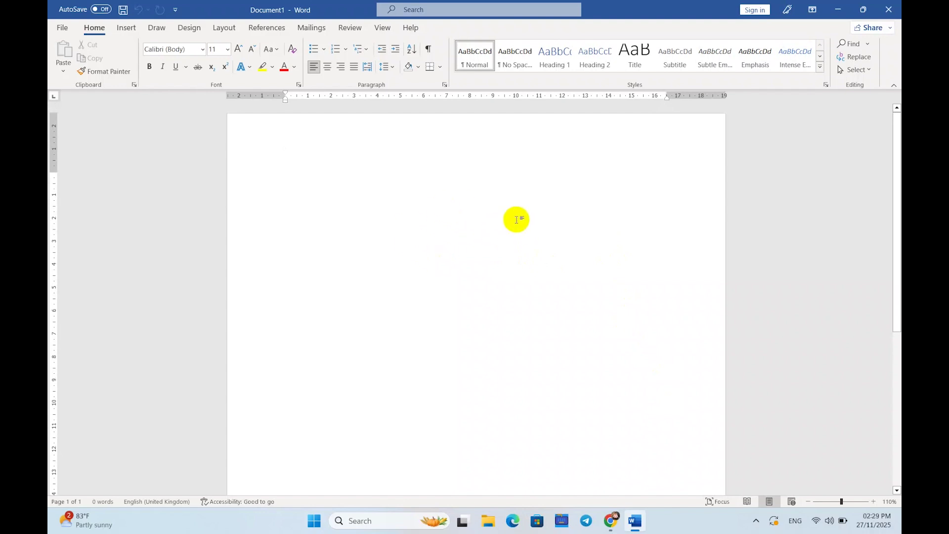
- Draw a rectangle shape about 7.8 cm wide and 4.5 cm high at the upper-left text margin of the page
left_click(127, 29)
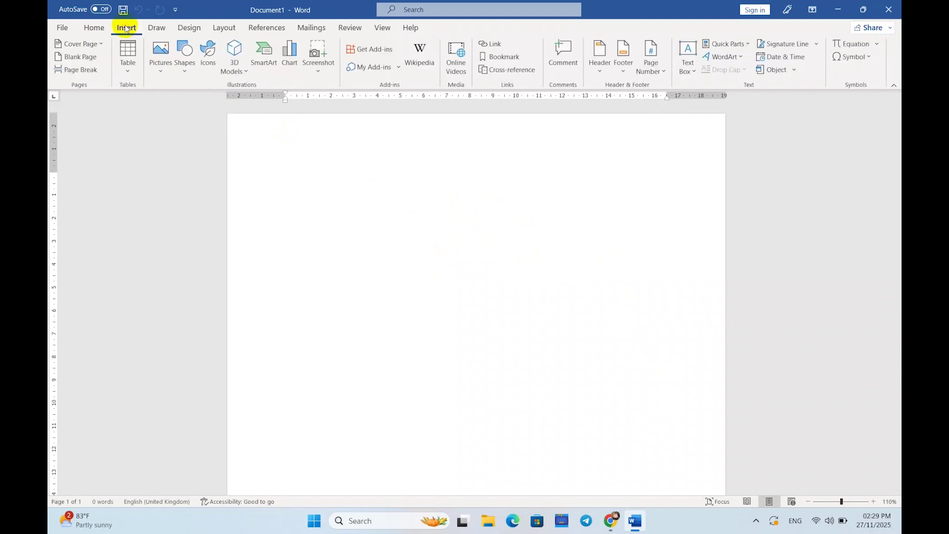
left_click(183, 72)
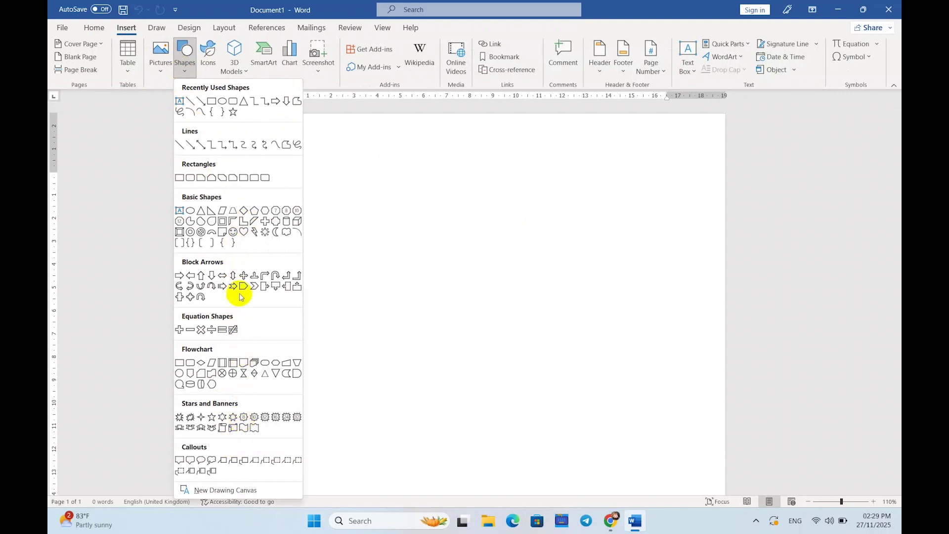
left_click(179, 177)
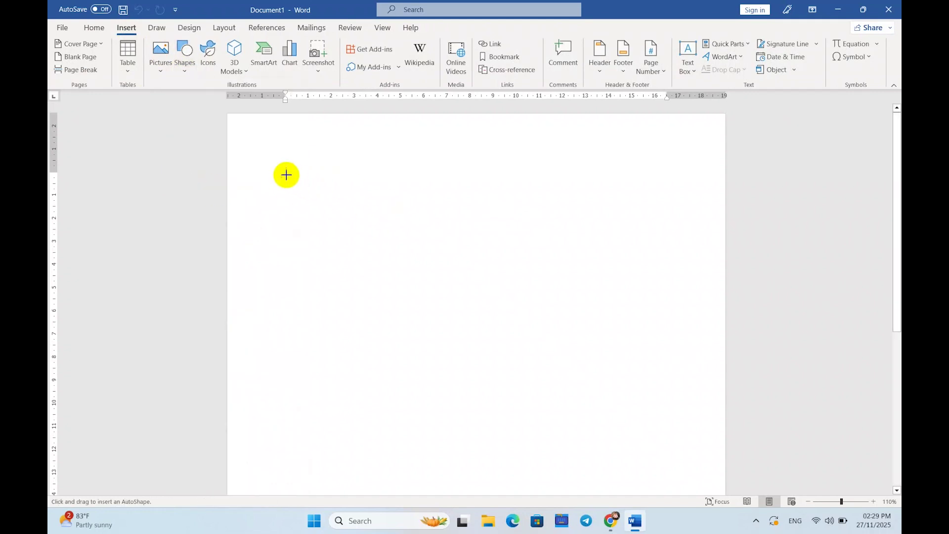
mouse_move(286, 174)
left_mouse_down()
mouse_move(388, 274)
mouse_move(467, 278)
left_mouse_up()
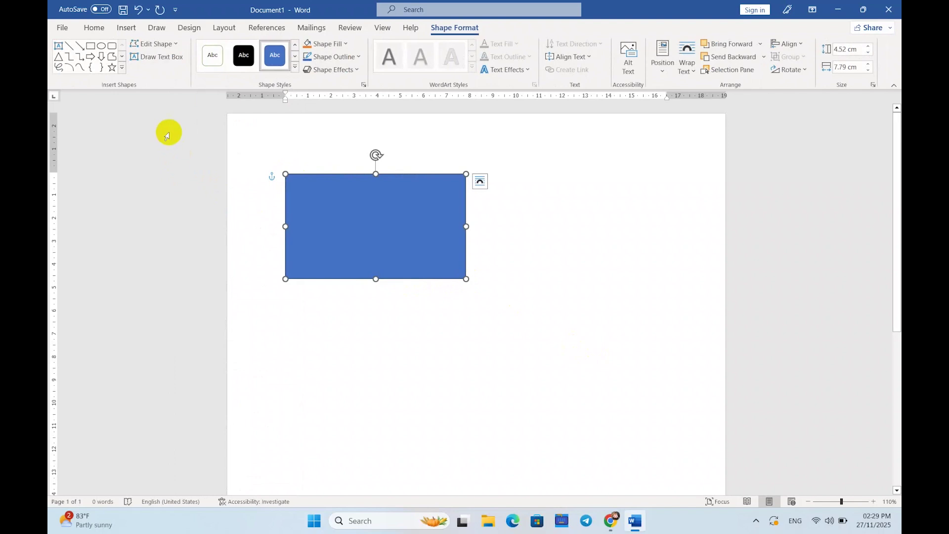
- Draw a prohibition symbol shape about 6 cm wide and 5 cm high to the right of the rectangle
left_click(123, 28)
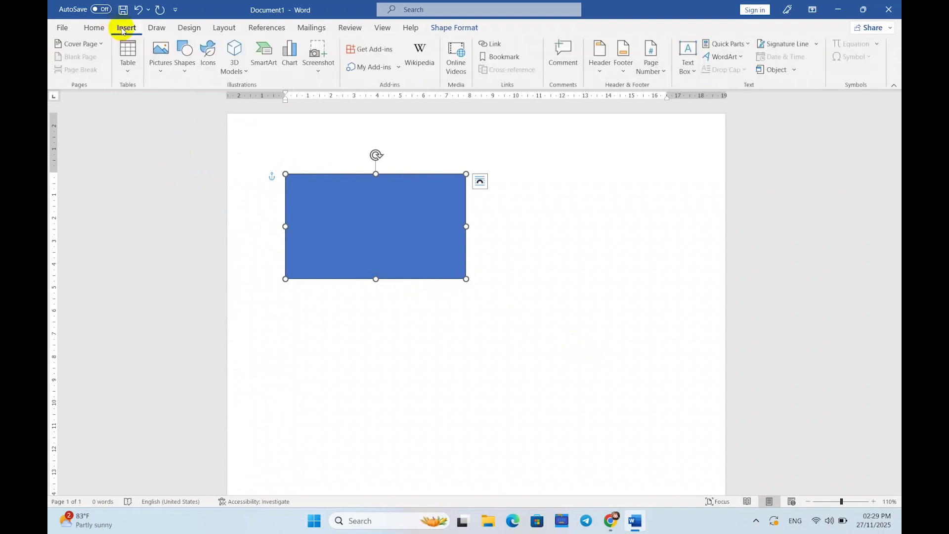
left_click(190, 71)
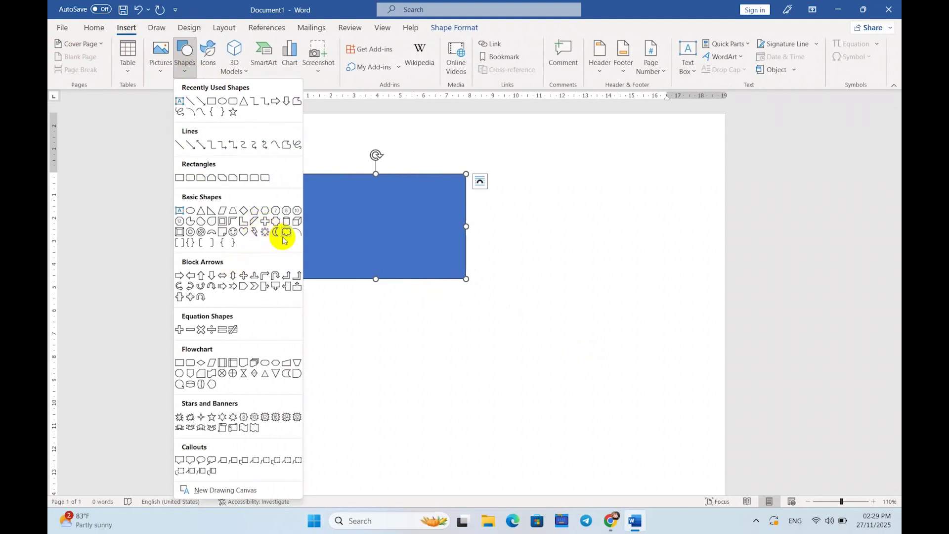
left_click(200, 231)
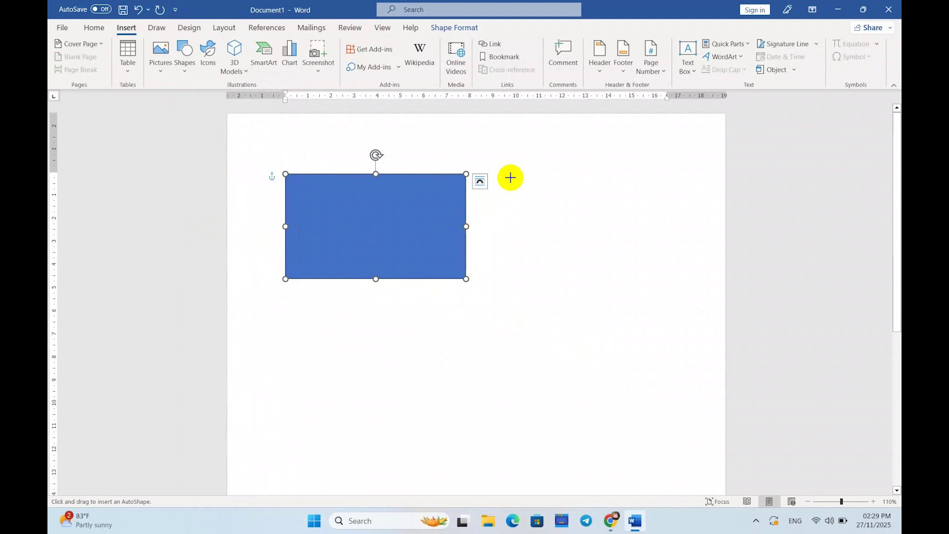
left_click_drag(511, 177, 650, 293)
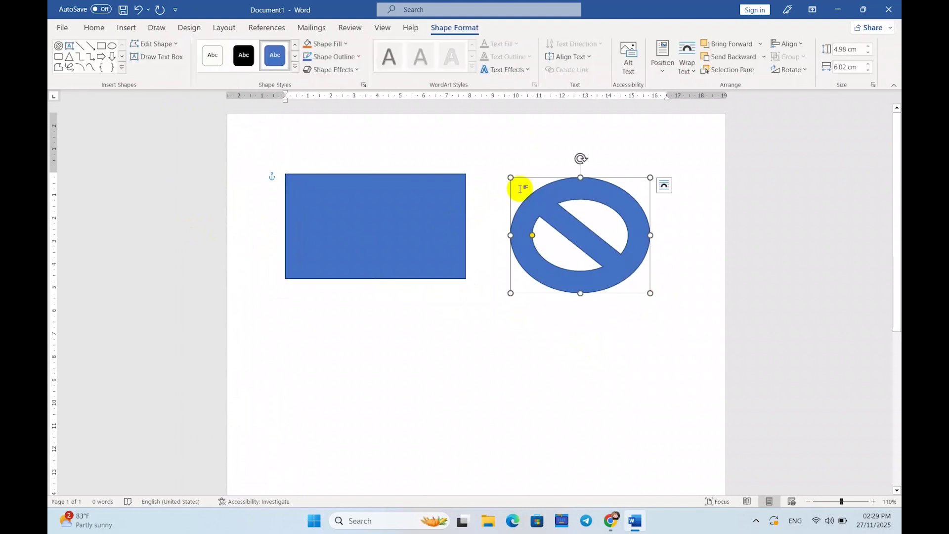
- Draw a cross shape below the rectangle and shrink it proportionally to about 4.5 cm in width and height
left_click(127, 28)
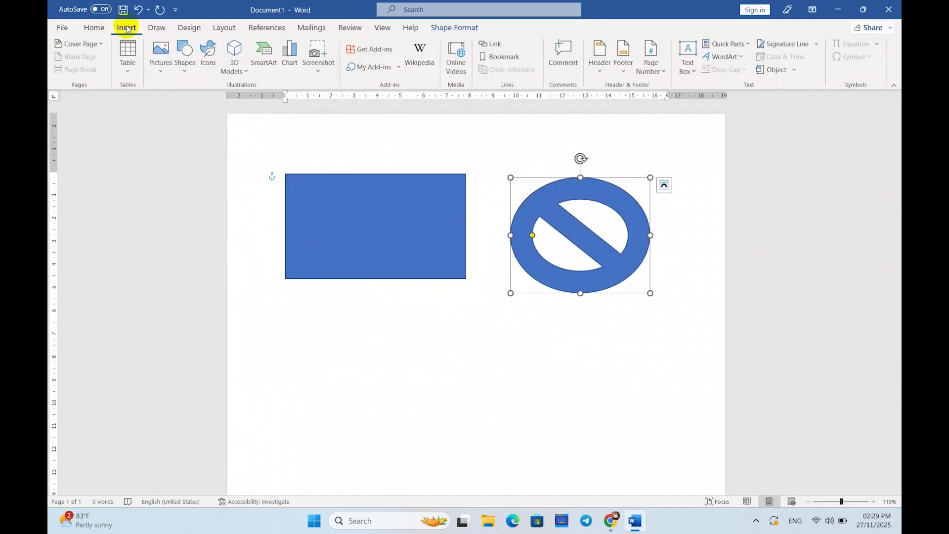
left_click(185, 59)
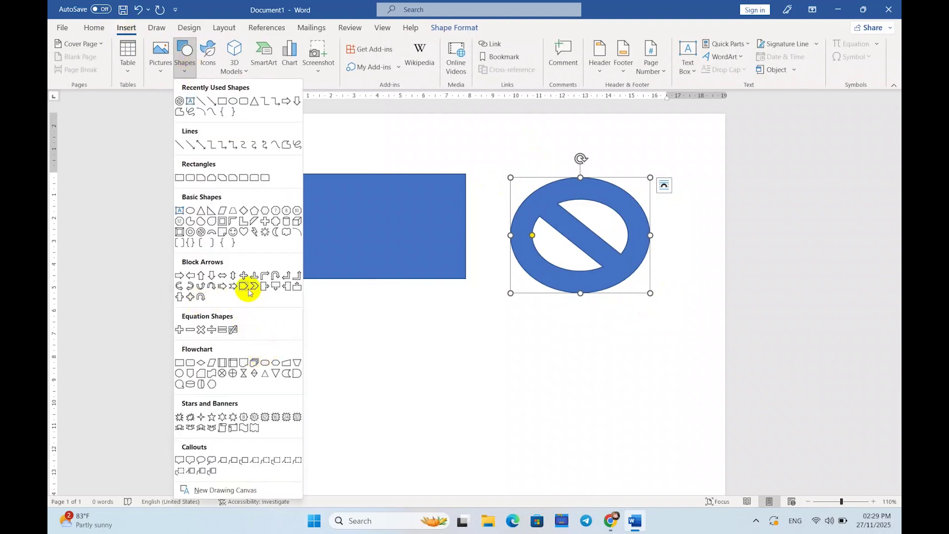
left_click(264, 225)
scroll(332, 316, "down", 5)
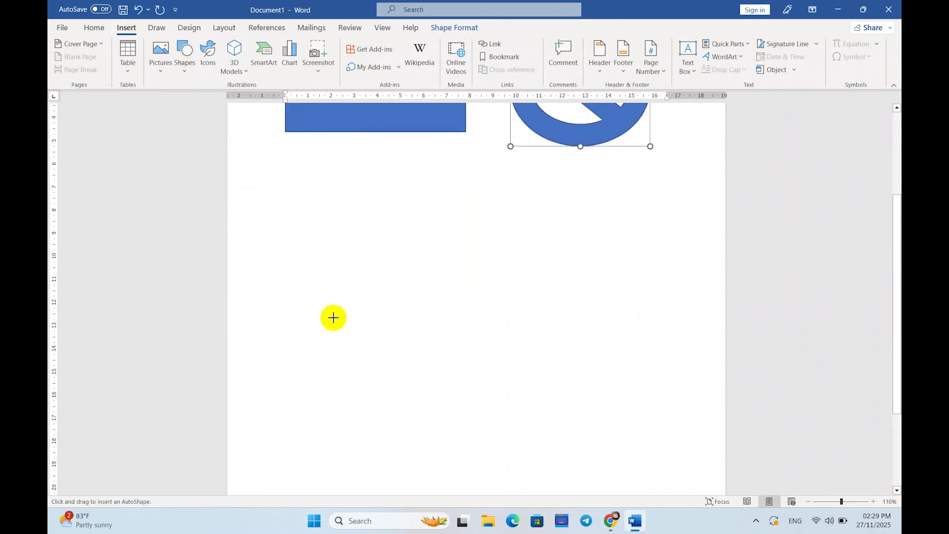
left_click_drag(300, 214, 447, 326)
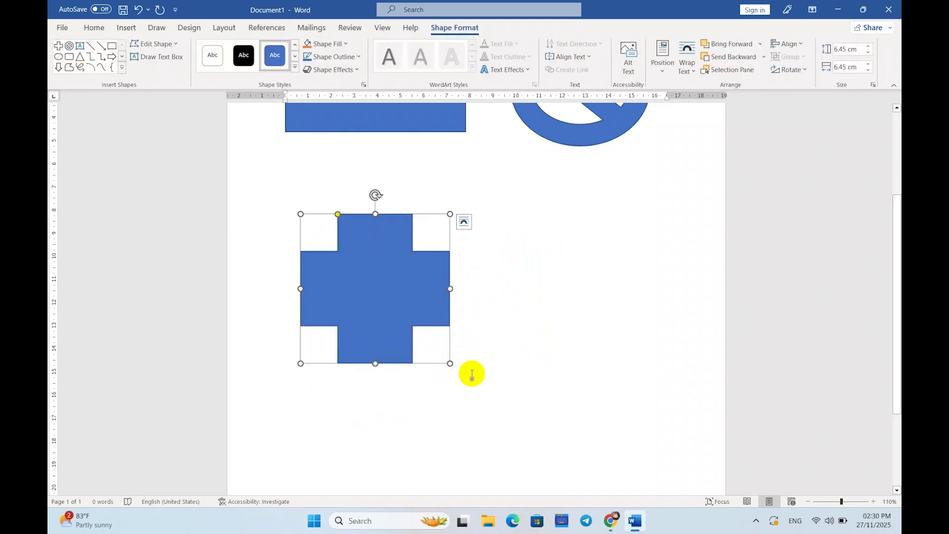
left_click_drag(450, 364, 403, 289)
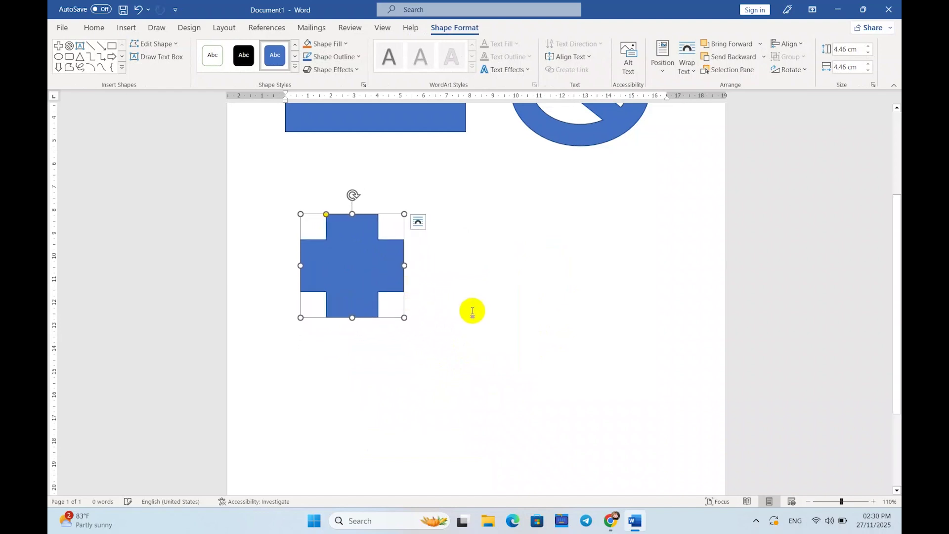
- Move the cross up to just beneath the rectangle's left part and shift the prohibition symbol slightly closer to the rectangle
scroll(472, 311, "up", 3)
left_click_drag(355, 432, 354, 398)
left_click(532, 396)
left_click(347, 243)
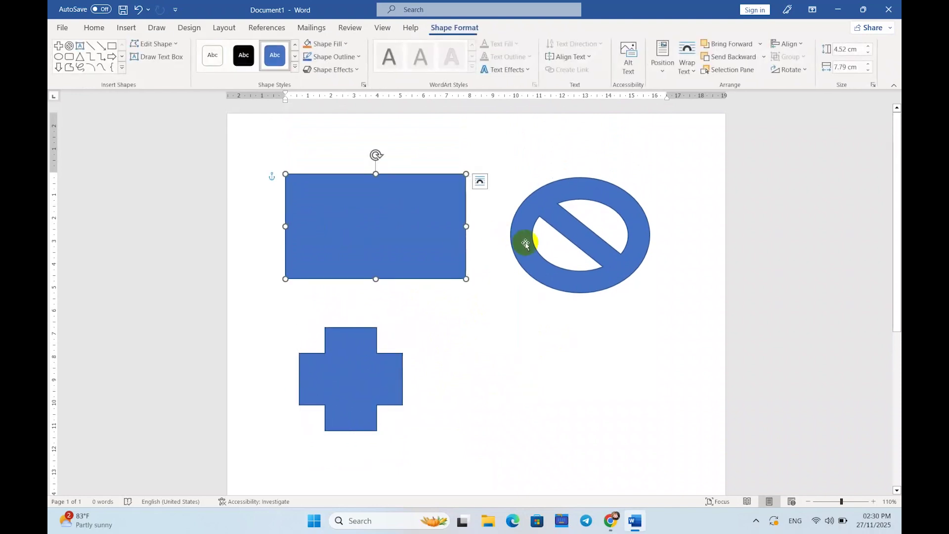
left_click_drag(340, 396, 328, 375)
left_click(544, 275)
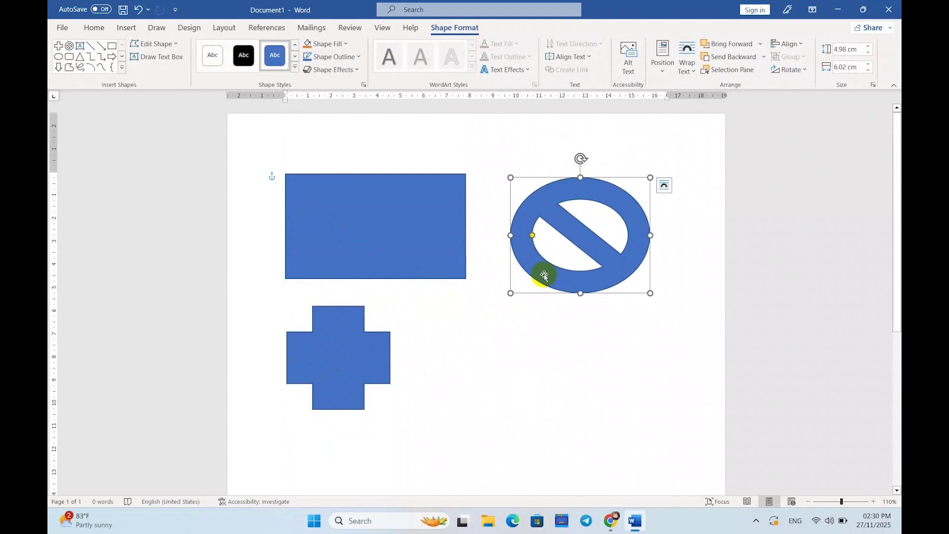
left_click_drag(561, 282, 552, 277)
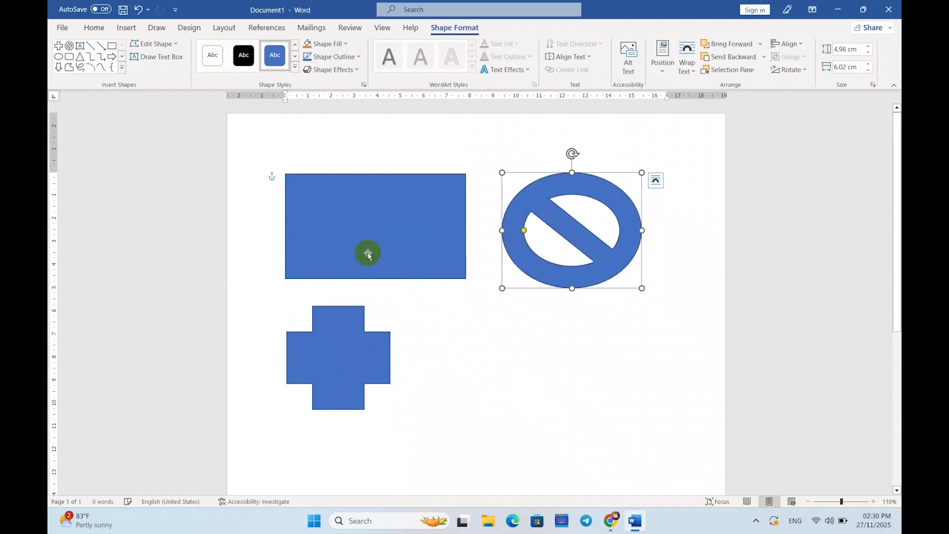
left_click(456, 364)
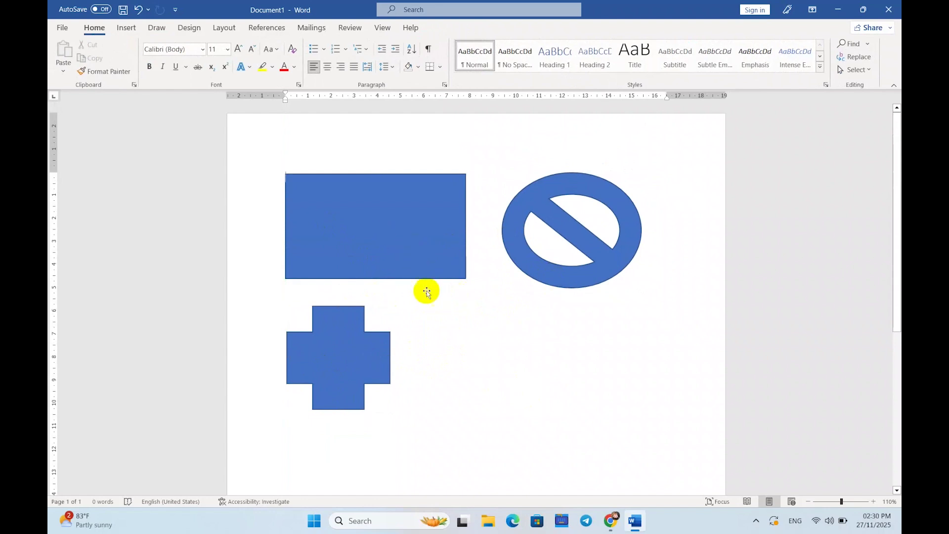
- Fill the rectangle with a light green theme colour
left_click(359, 227)
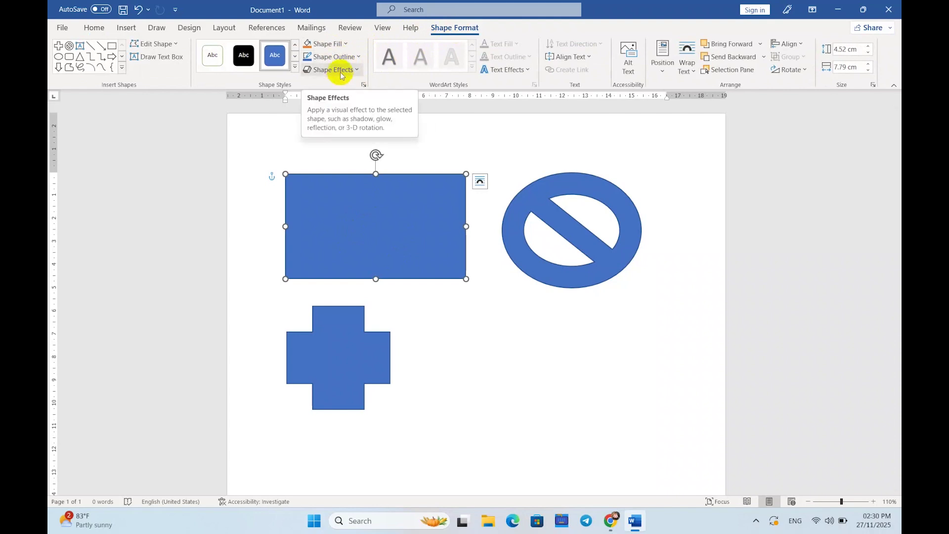
left_click(339, 47)
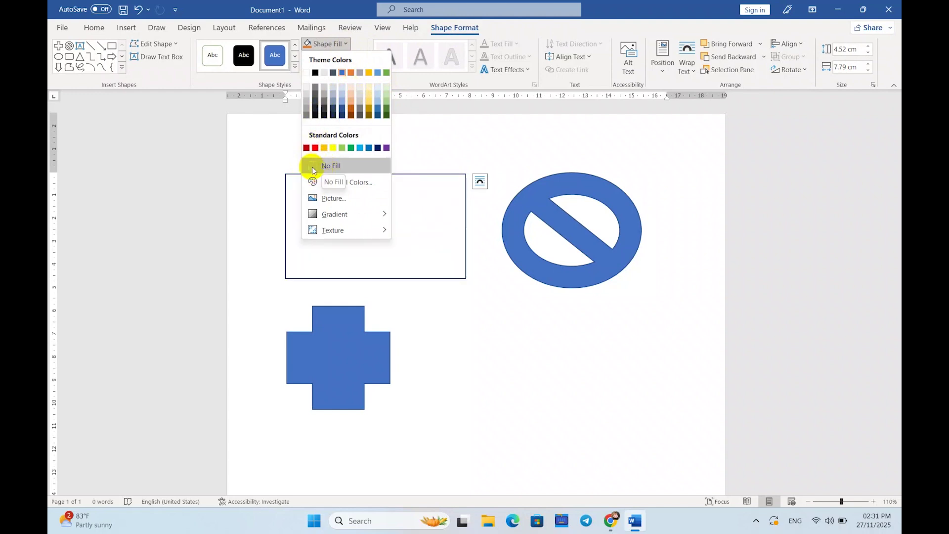
left_click(387, 103)
left_click(568, 338)
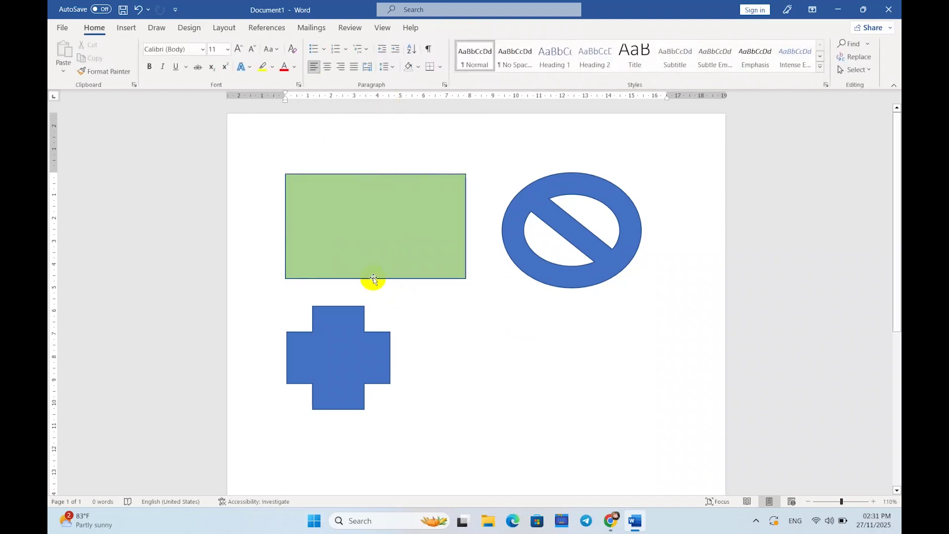
- Give the rectangle an orange outline with a weight of 4½ pt
left_click(334, 207)
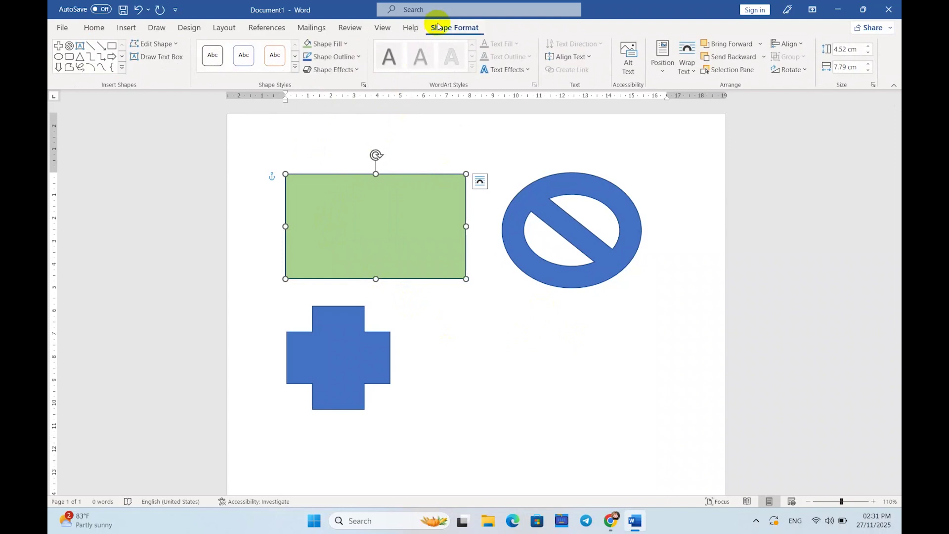
left_click(338, 58)
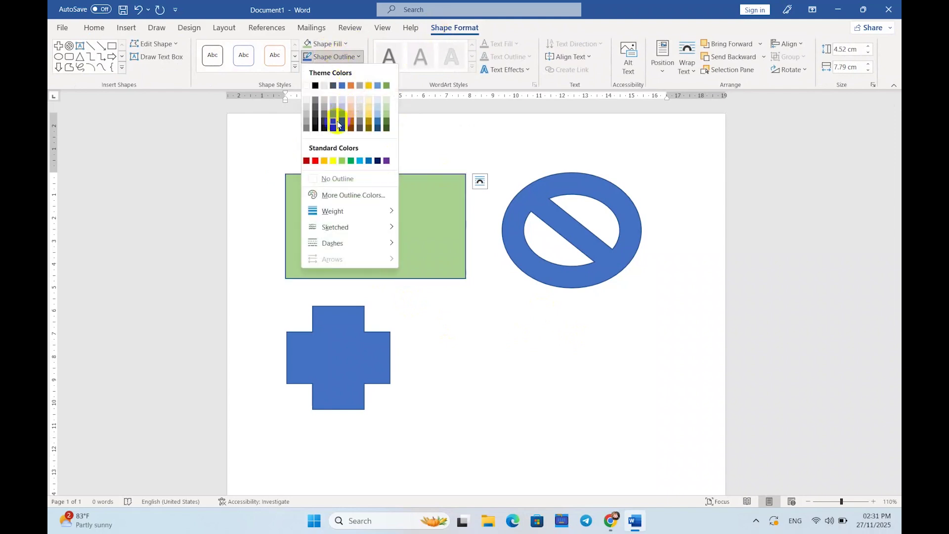
left_click(351, 86)
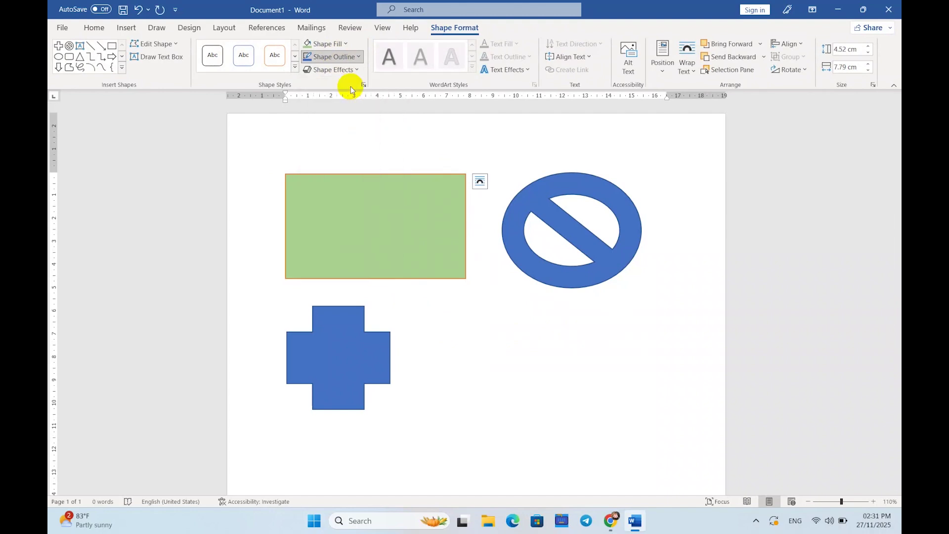
left_click(344, 60)
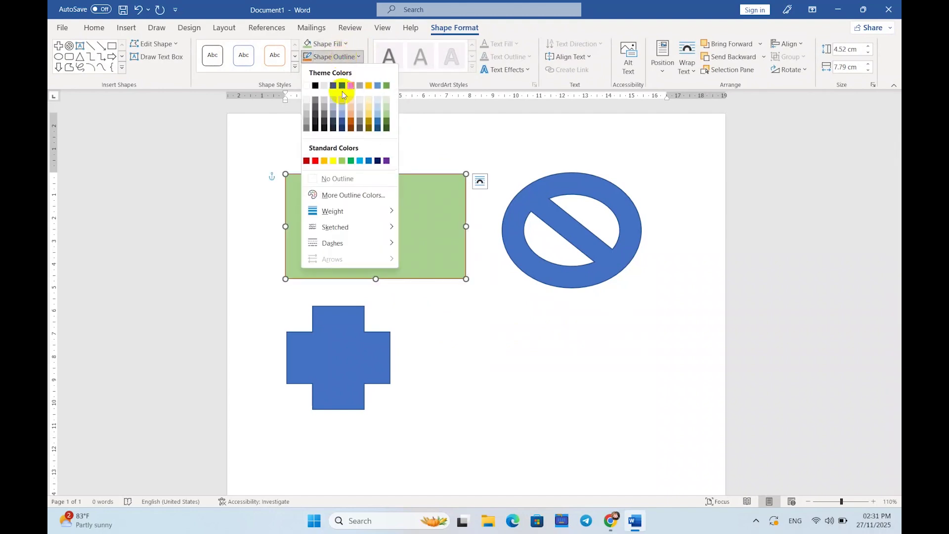
mouse_move(344, 214)
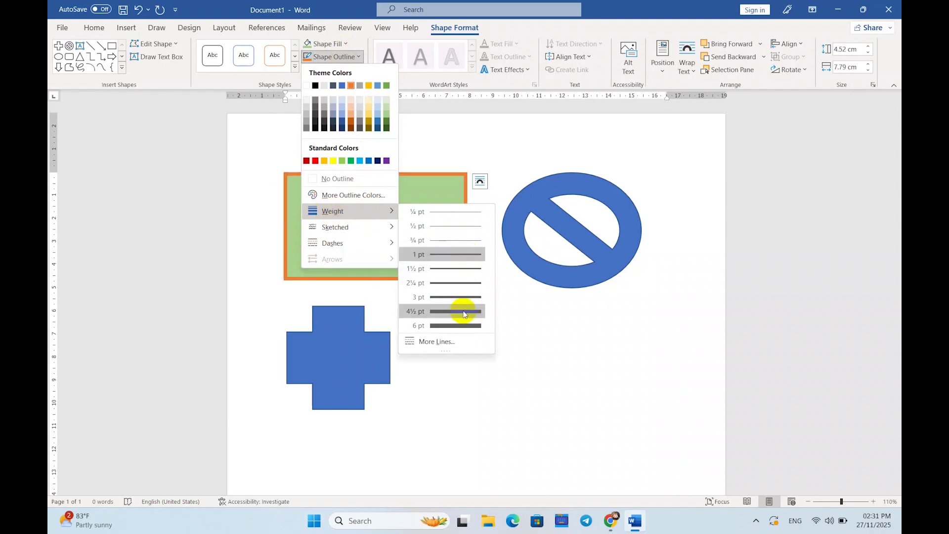
left_click(443, 311)
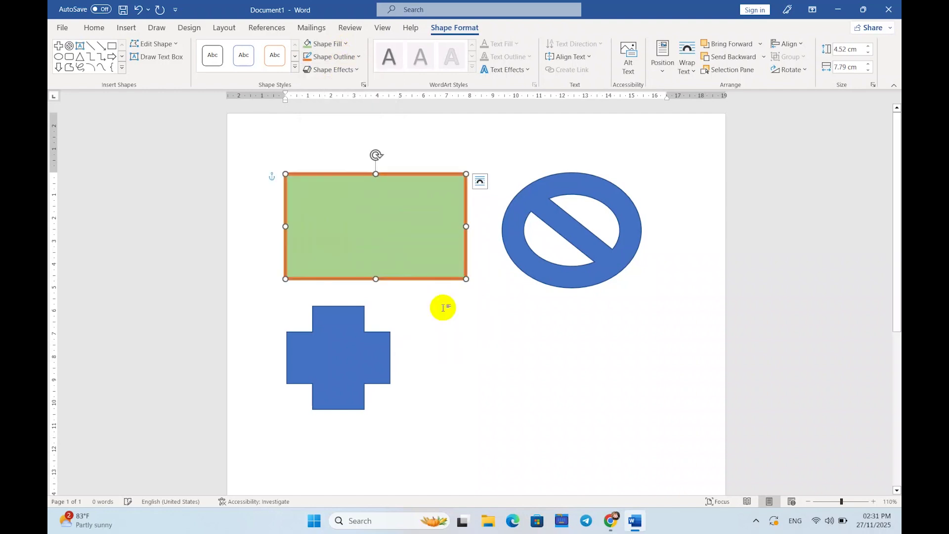
- Change the rectangle's outline to the first dotted dash style and nudge the rectangle slightly up and left
left_click(348, 62)
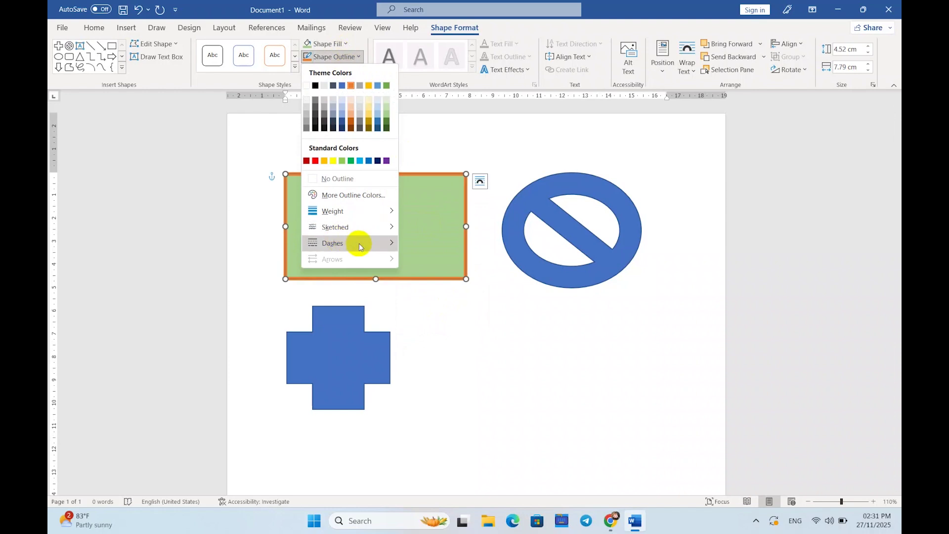
mouse_move(361, 243)
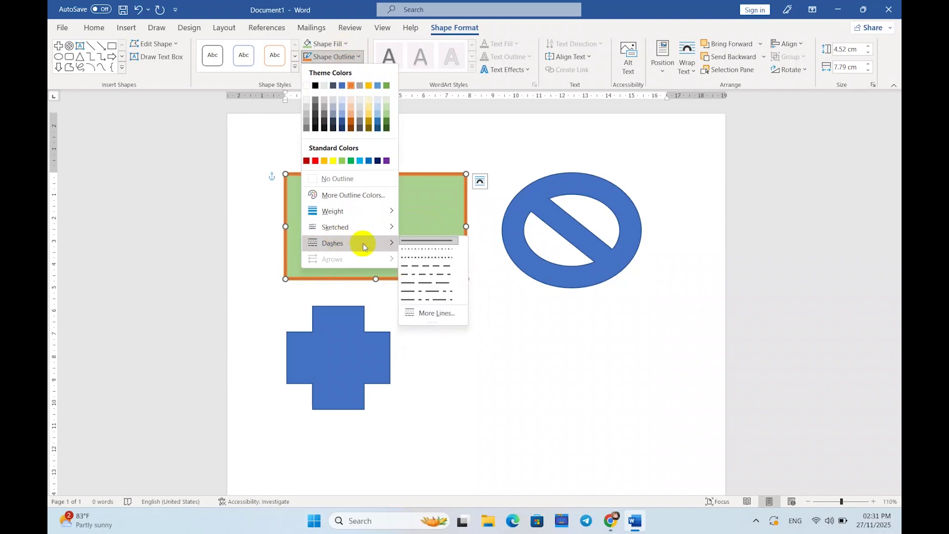
left_click(441, 249)
left_click(608, 404)
left_click(387, 230)
left_click_drag(387, 230, 382, 222)
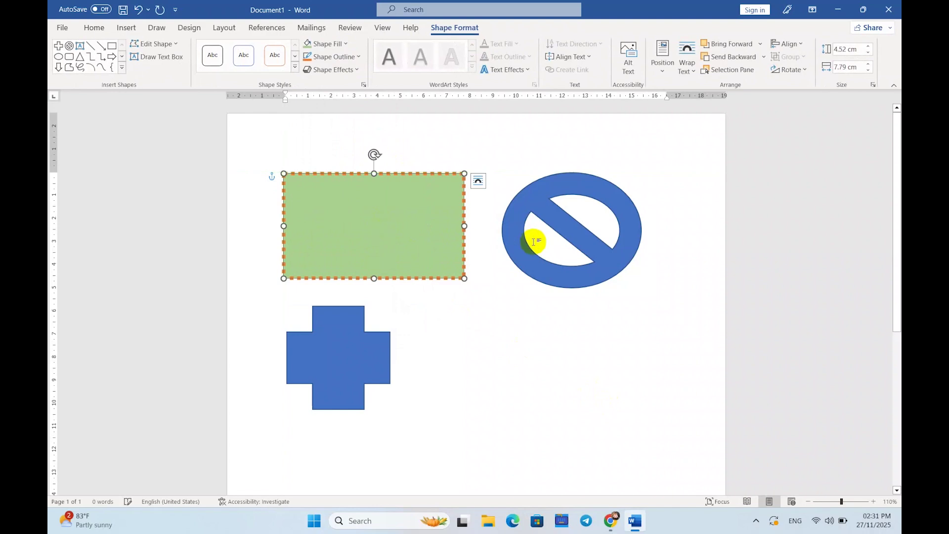
- Apply the second preset shape effect of the first row to the prohibition symbol
left_click(563, 229)
left_click_drag(563, 229, 563, 223)
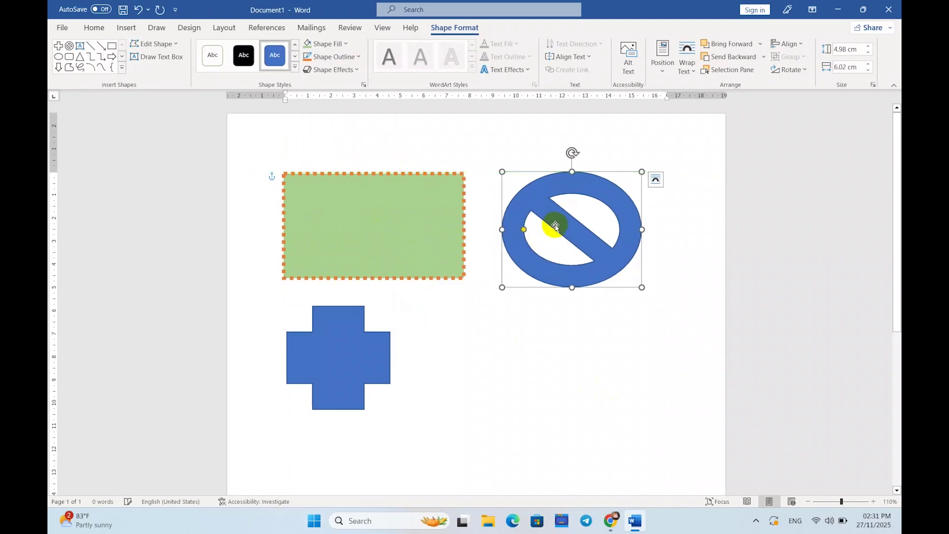
left_click(341, 74)
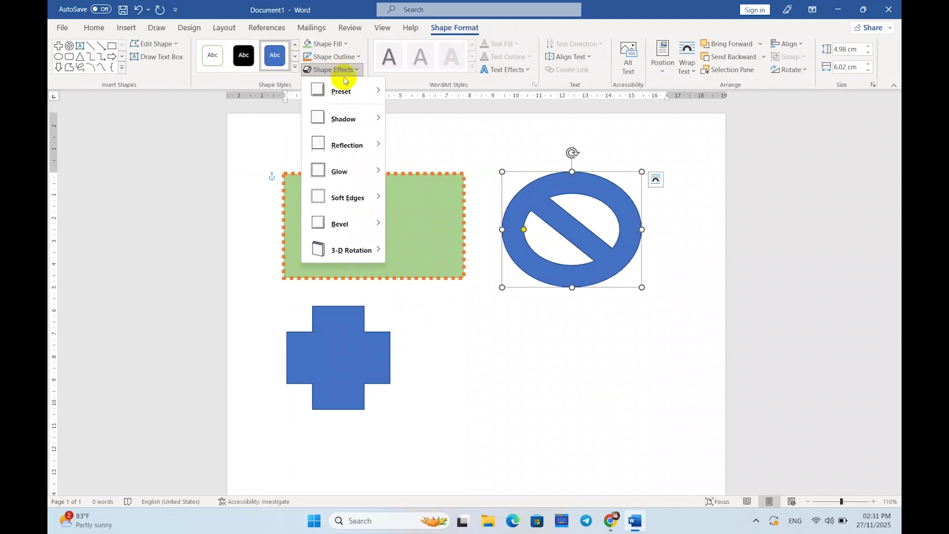
mouse_move(357, 98)
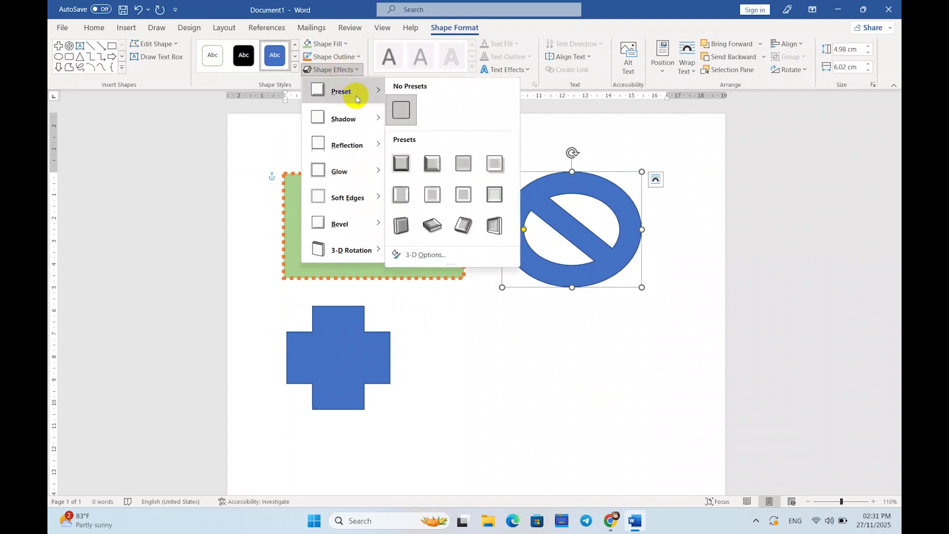
left_click(437, 171)
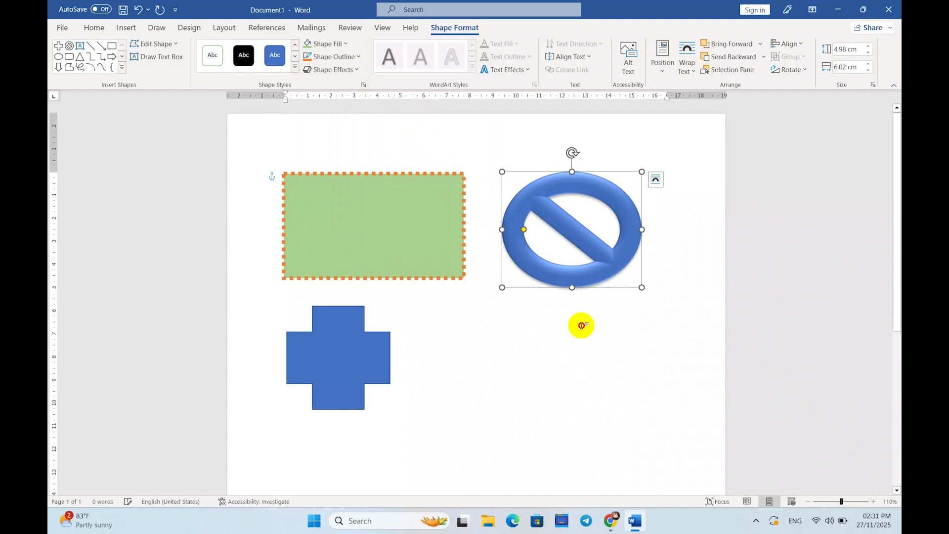
left_click(580, 324)
- Narrow the green rectangle and arrange the cross, the rectangle and the prohibition symbol side by side in one row
left_click(588, 233)
left_click_drag(588, 233, 581, 238)
left_click_drag(350, 348, 404, 349)
left_click(364, 211)
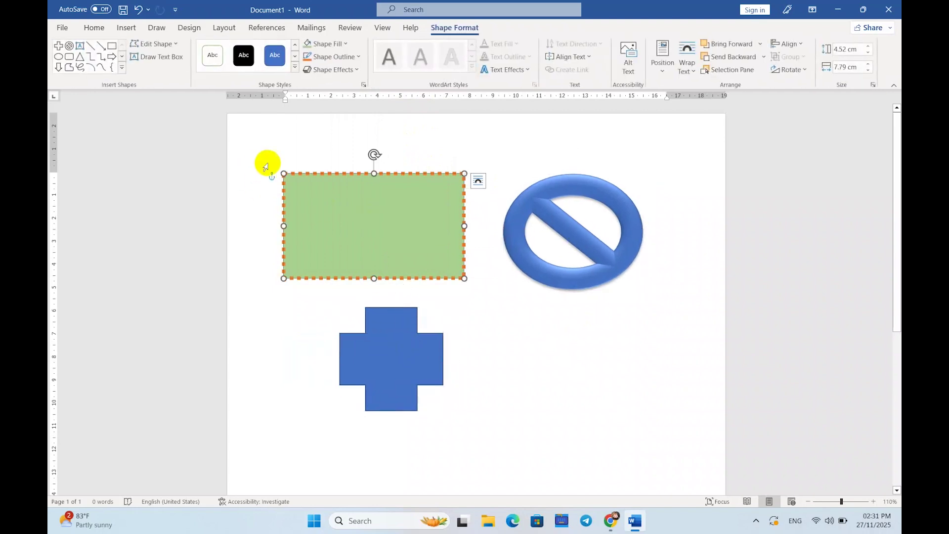
left_click_drag(283, 173, 394, 181)
left_click_drag(388, 241, 414, 245)
left_click_drag(392, 363, 334, 229)
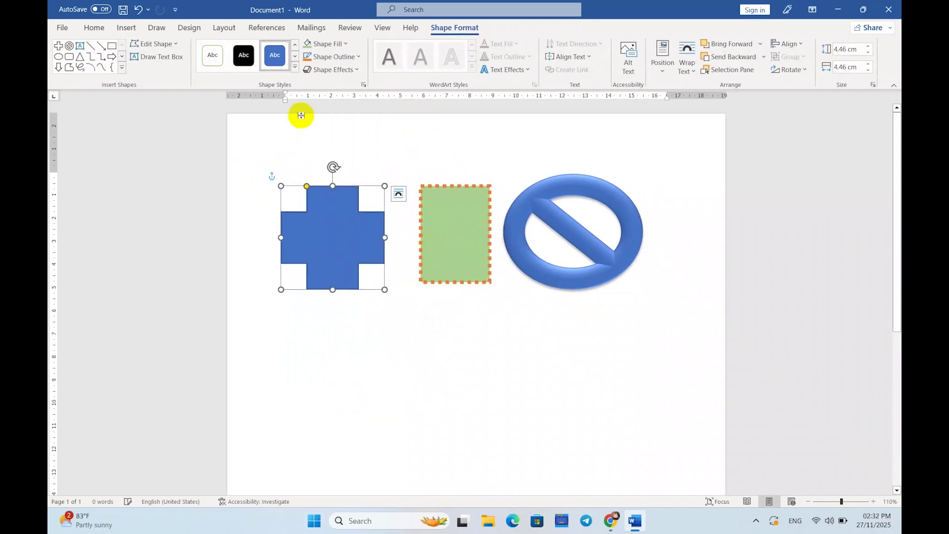
- Apply a bevel shape effect to the blue cross
left_click(343, 71)
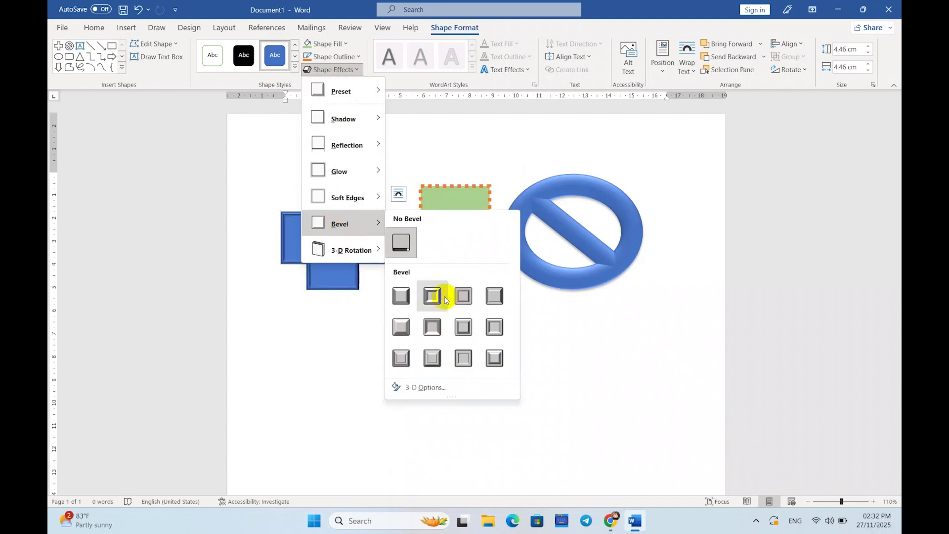
left_click(444, 296)
left_click(426, 331)
double_click(360, 233)
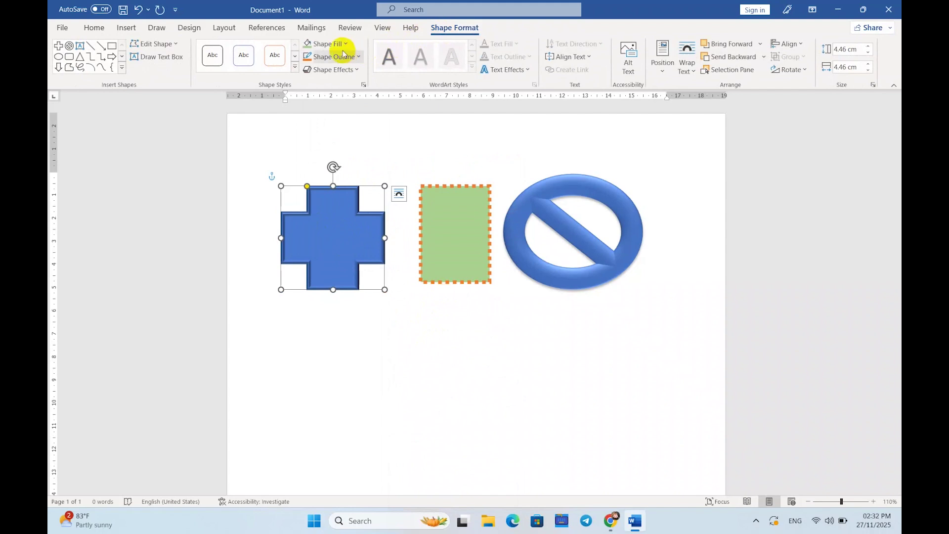
- Fill the cross with a light gold theme colour and deselect it
left_click(321, 43)
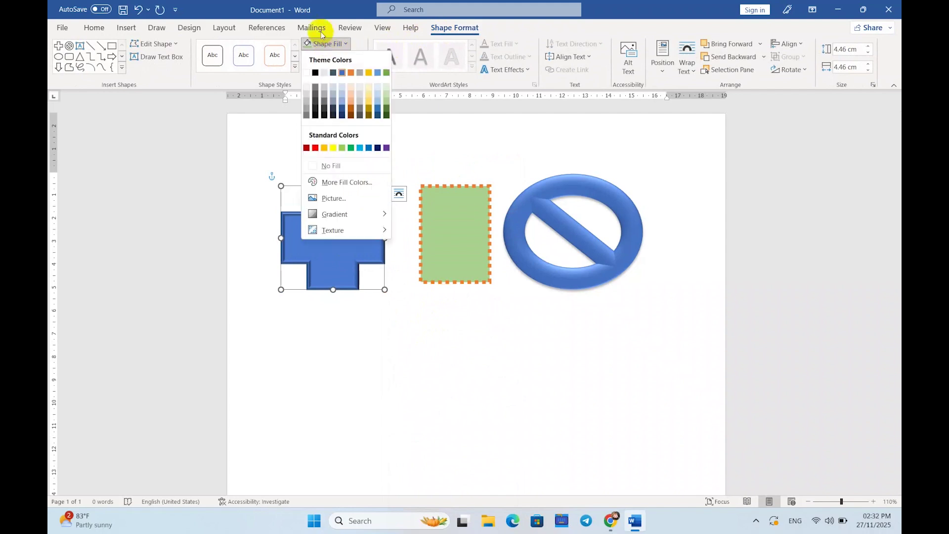
left_click(370, 98)
left_click(403, 381)
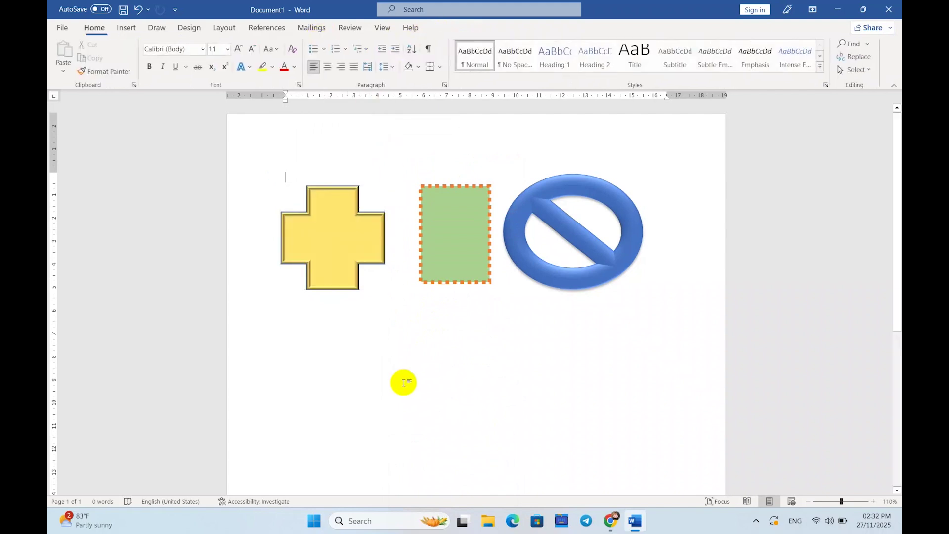
- Spread the prohibition symbol, the green rectangle and the cross further apart and slightly lower, keeping them in one row
left_click_drag(540, 272, 586, 283)
left_click_drag(494, 269, 495, 269)
left_click_drag(338, 242, 347, 251)
left_click_drag(558, 265, 561, 274)
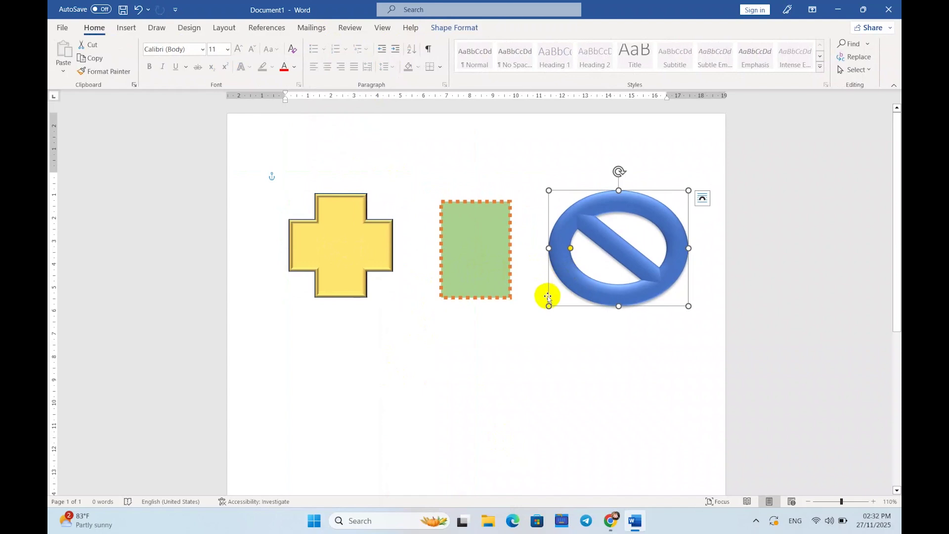
- Switch the input language to Khmer and enter the text "សួស្តី" inside the gold cross
left_click(439, 29)
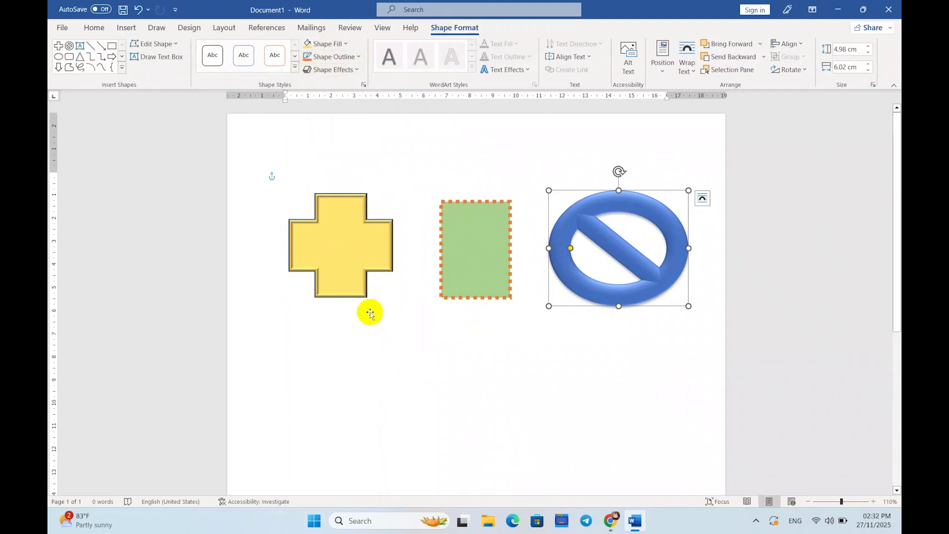
left_click(348, 241)
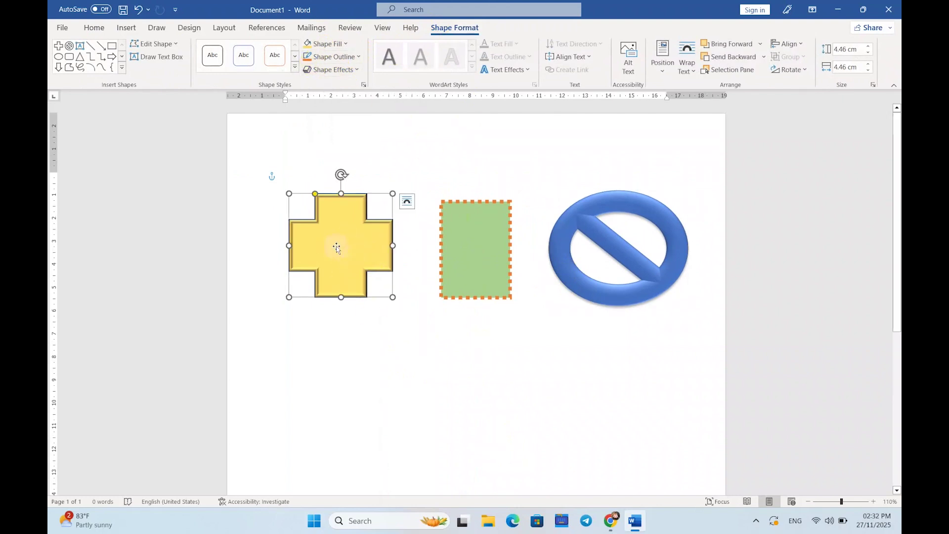
key("ctrl+z")
type("g")
left_click(373, 273)
left_click(330, 241)
key("BackSpace")
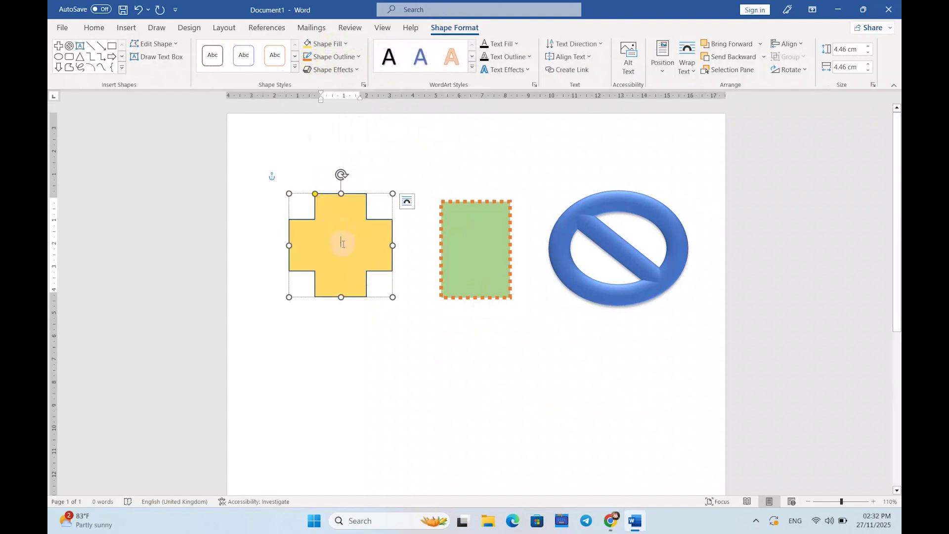
key("alt+shift")
type("ង")
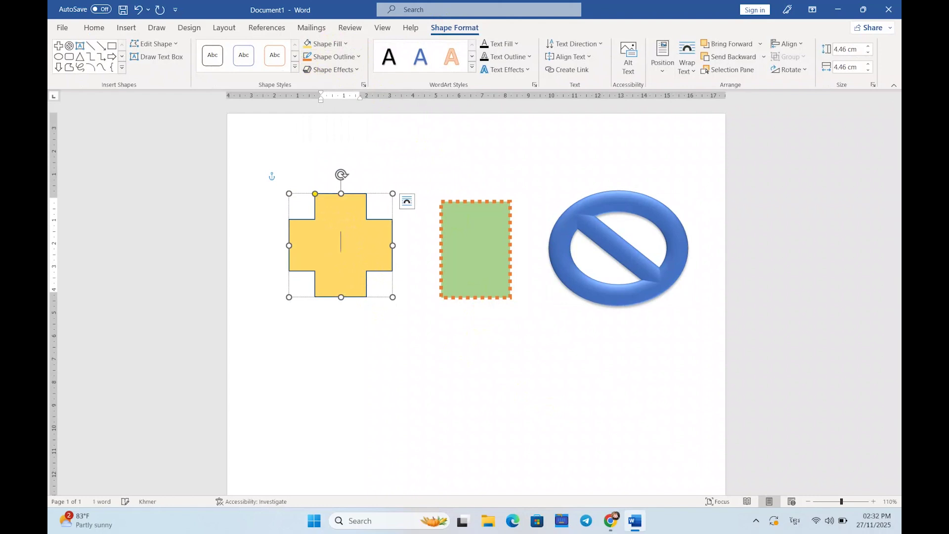
type("ង")
- Set the font of the cross's text to Khmer OS Moul Light
left_click_drag(336, 248, 351, 277)
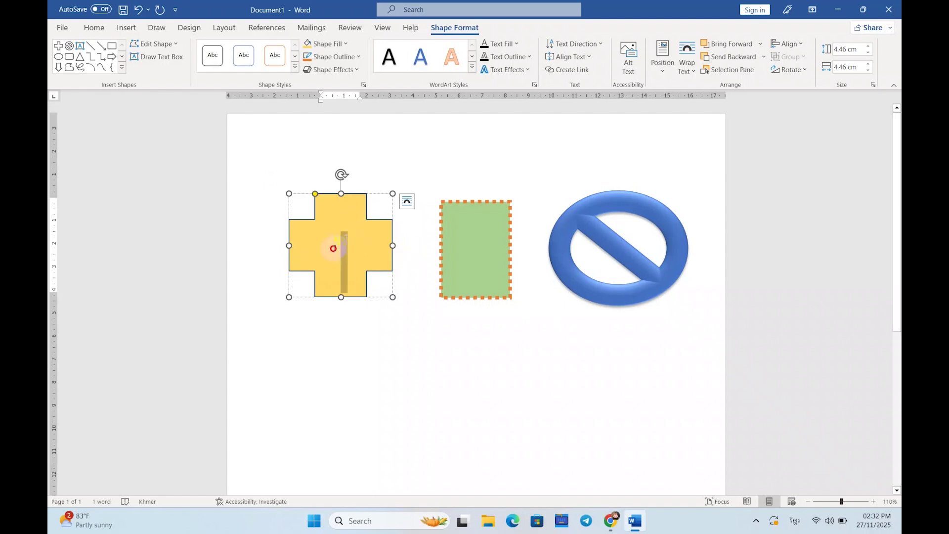
left_click(107, 31)
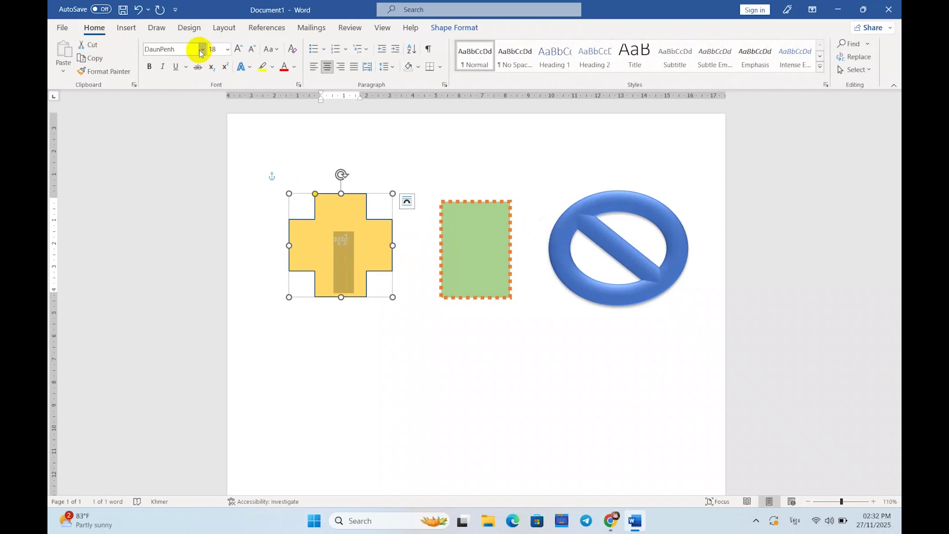
left_click(203, 49)
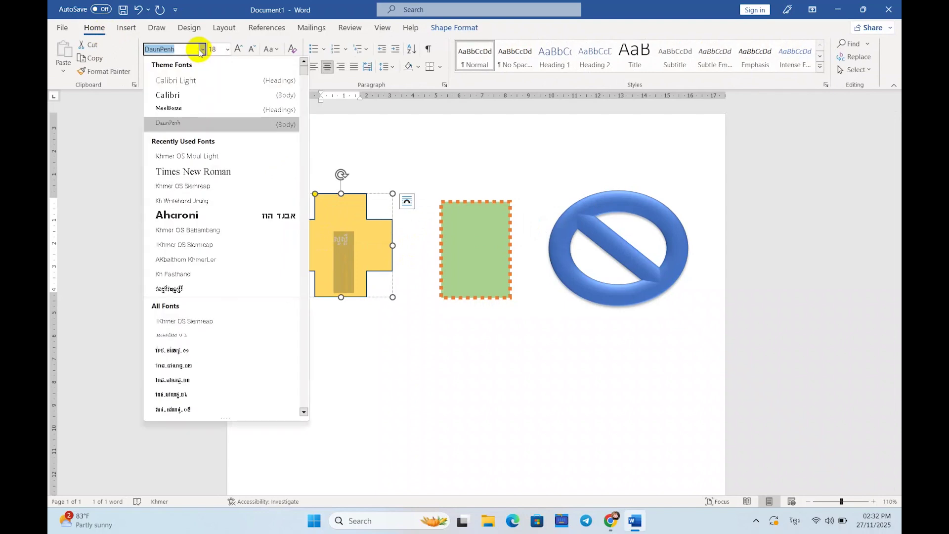
left_click(215, 157)
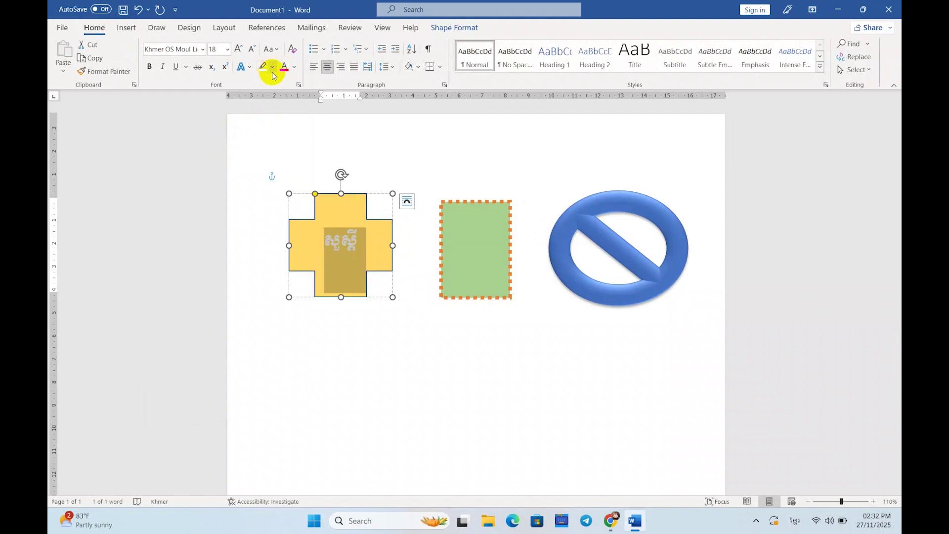
- Colour the cross's text black, set its font size to 20 and leave the shape
left_click(294, 68)
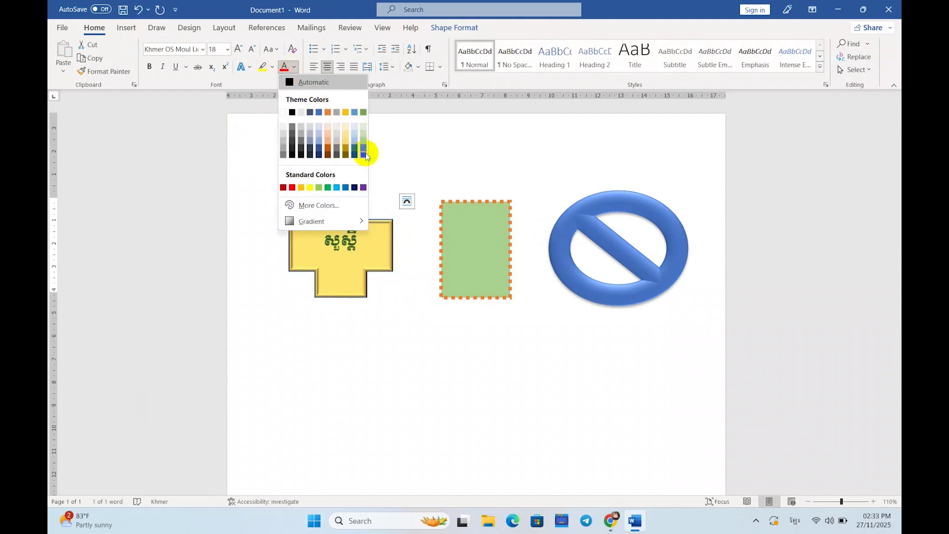
left_click(290, 113)
left_click(237, 49)
left_click(237, 49)
left_click(237, 50)
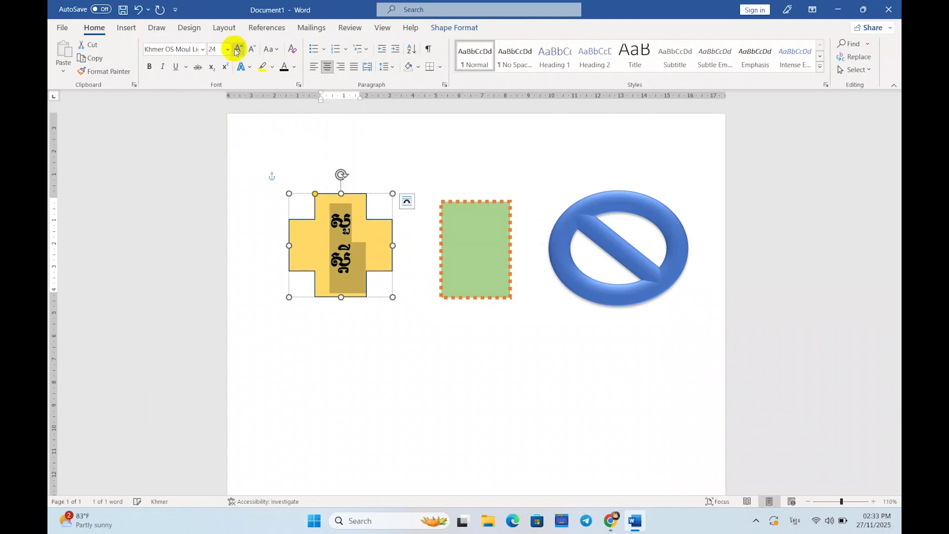
left_click(252, 50)
left_click(252, 49)
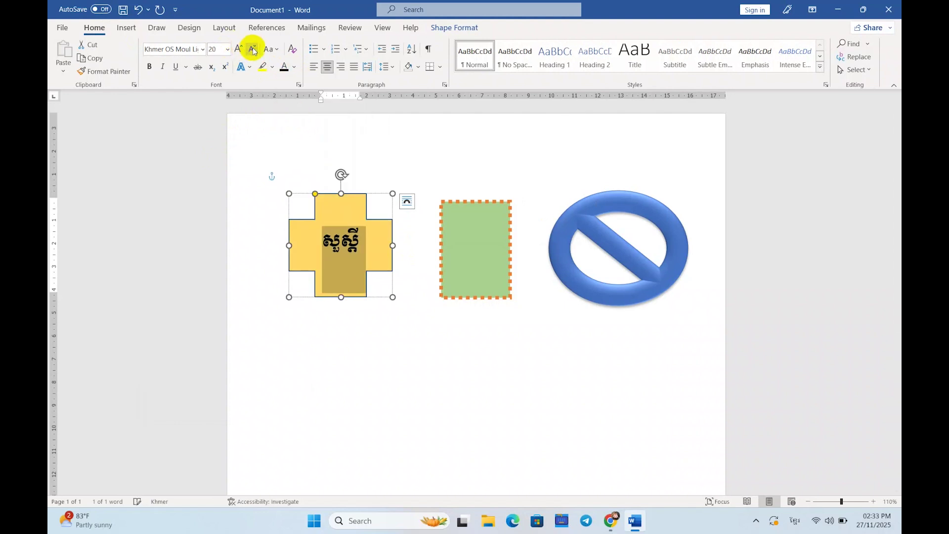
left_click(355, 247)
left_click(353, 213)
left_click(441, 417)
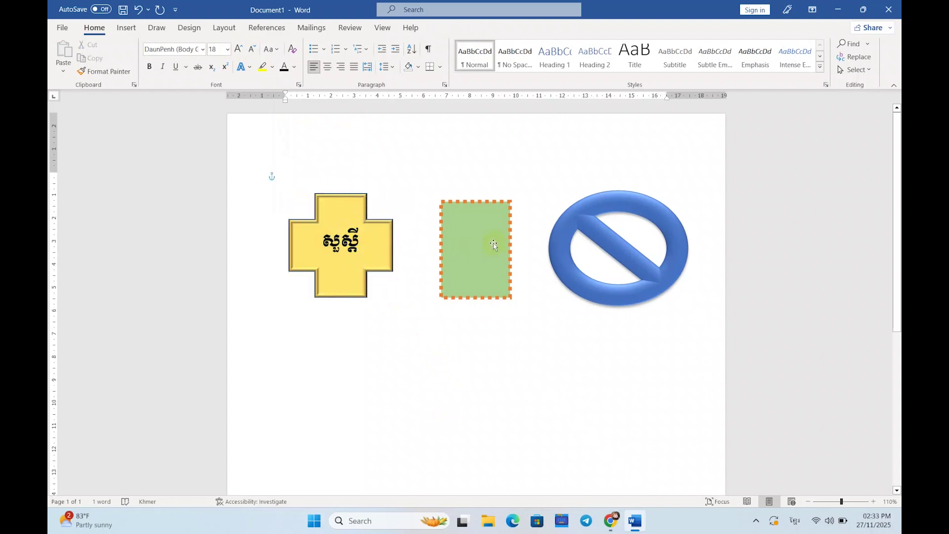
left_click(473, 239)
type("ន")
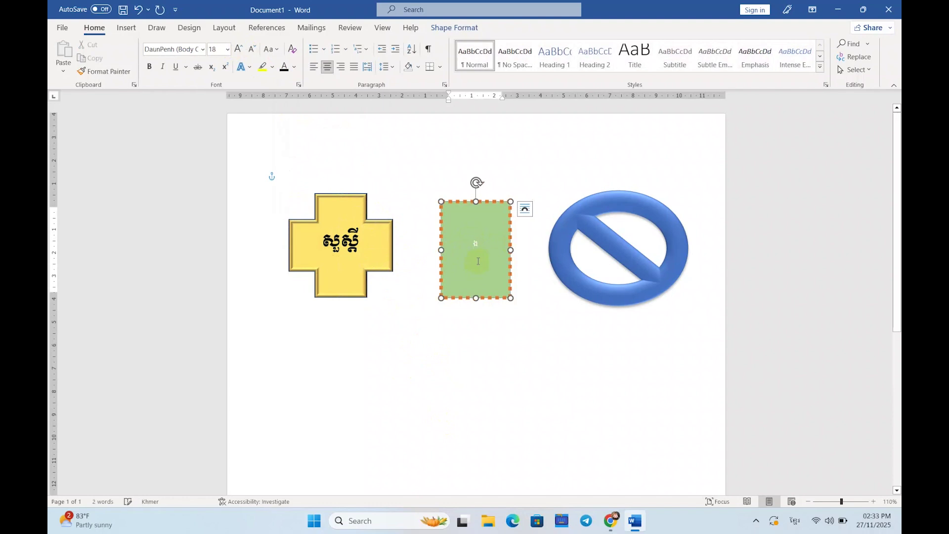
left_click(546, 384)
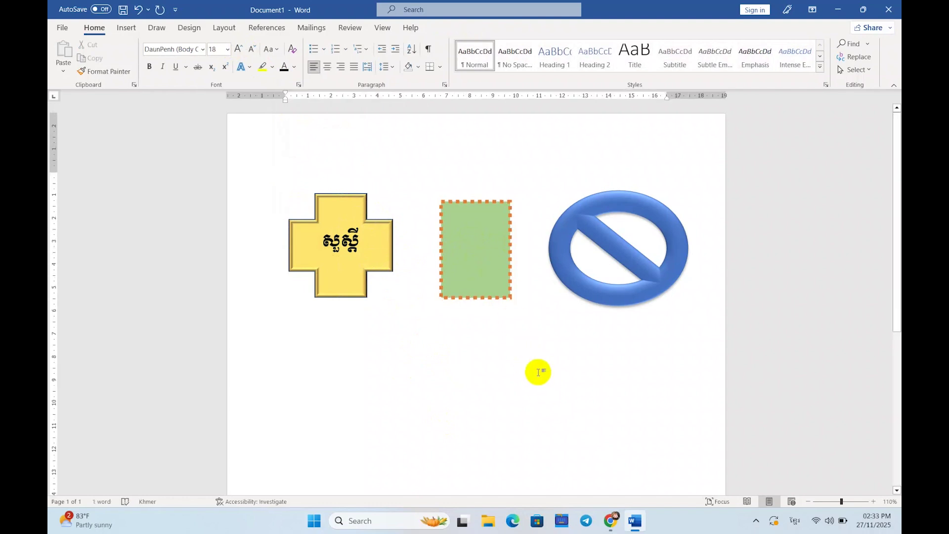
- Narrow the prohibition symbol from its lower-right corner until it is nearly circular, and deselect it
left_click(579, 286)
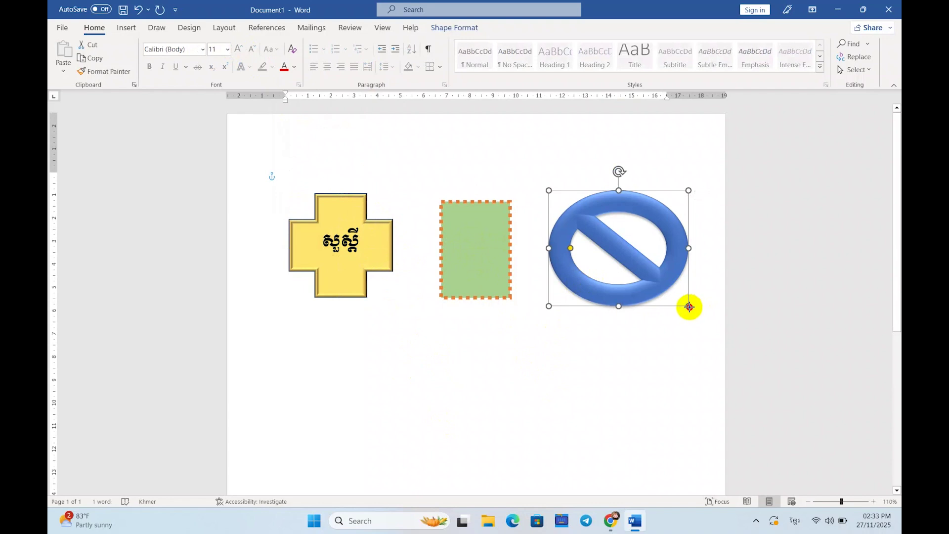
left_click_drag(690, 307, 671, 305)
left_click(605, 360)
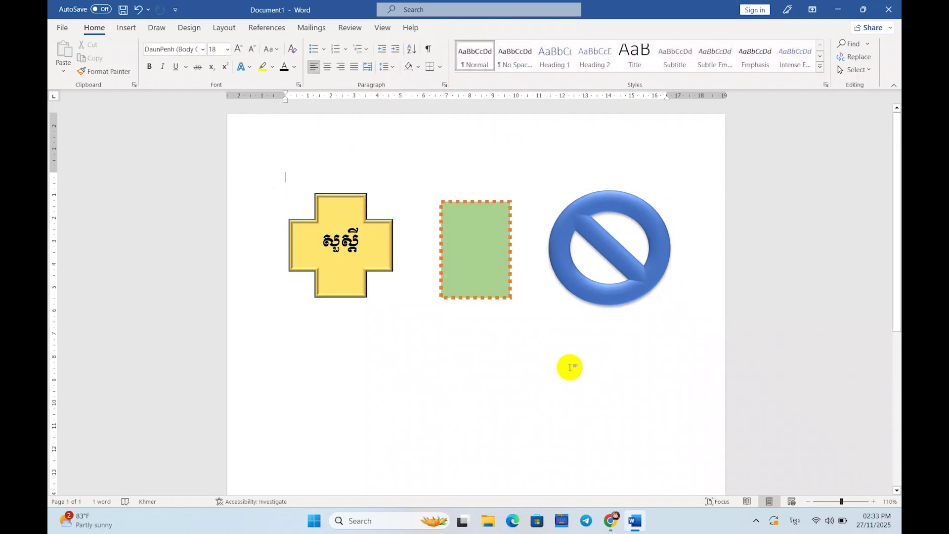